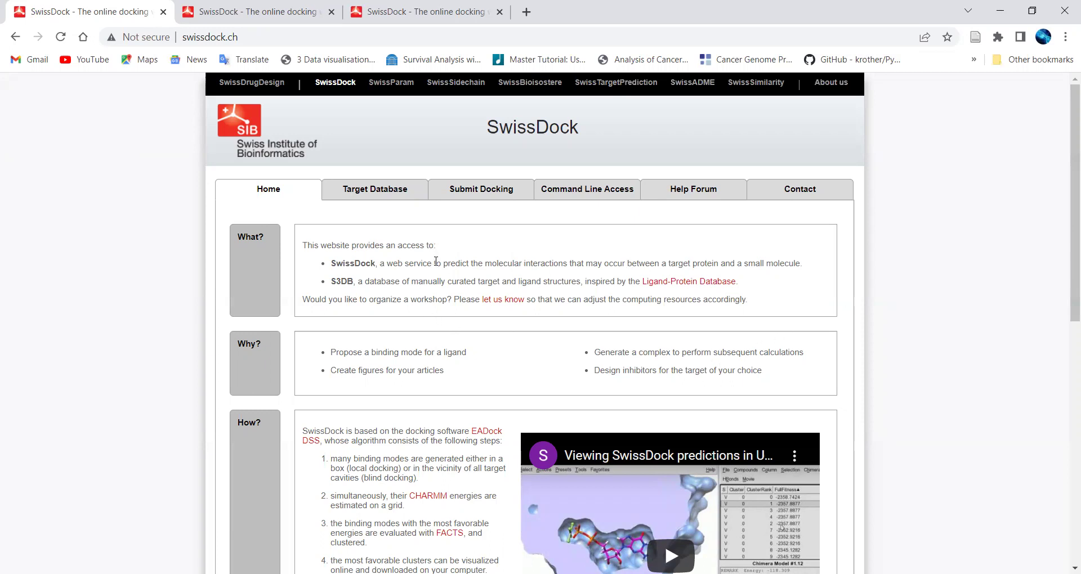
Step: Highlight the home page lines on predicting molecular interactions, binding modes and inhibitors
{"action": "left_click_drag", "start_coordinate": [437, 261], "coordinate": [696, 263]}
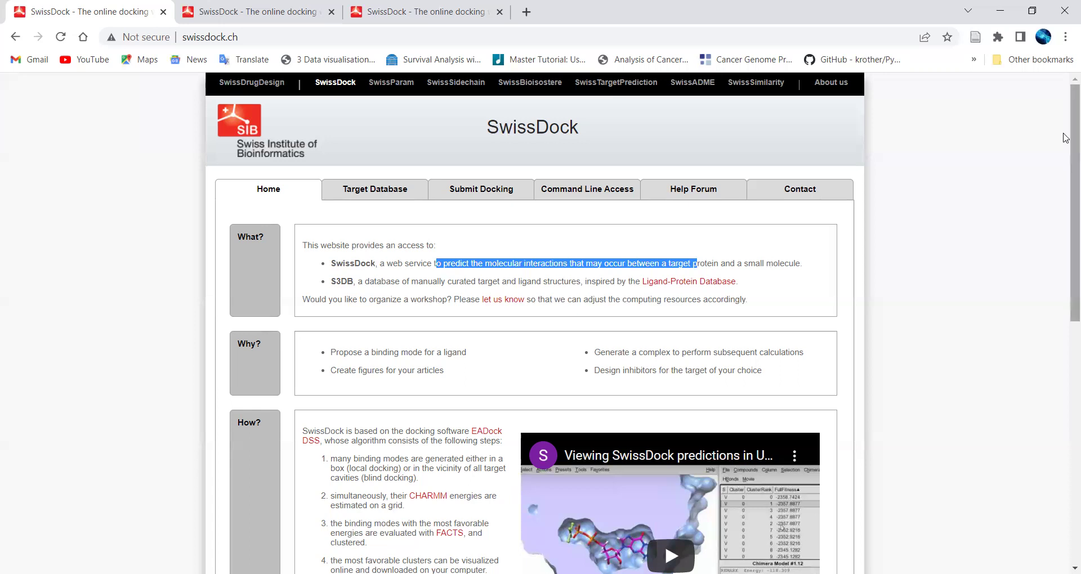
{"action": "left_click_drag", "start_coordinate": [1066, 156], "coordinate": [1066, 184]}
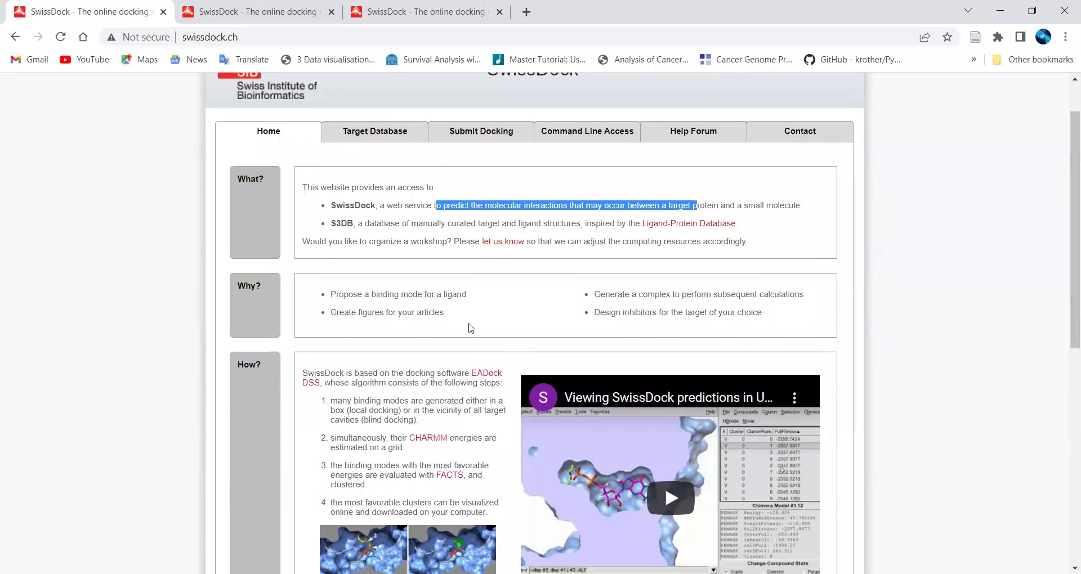
{"action": "left_click_drag", "start_coordinate": [333, 292], "coordinate": [467, 297]}
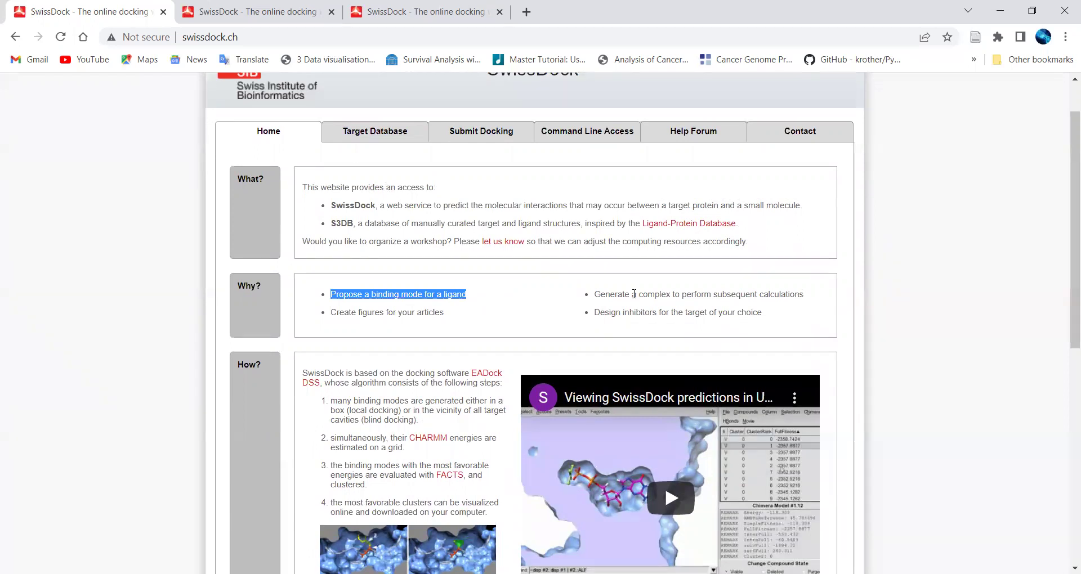
{"action": "double_click", "coordinate": [638, 319]}
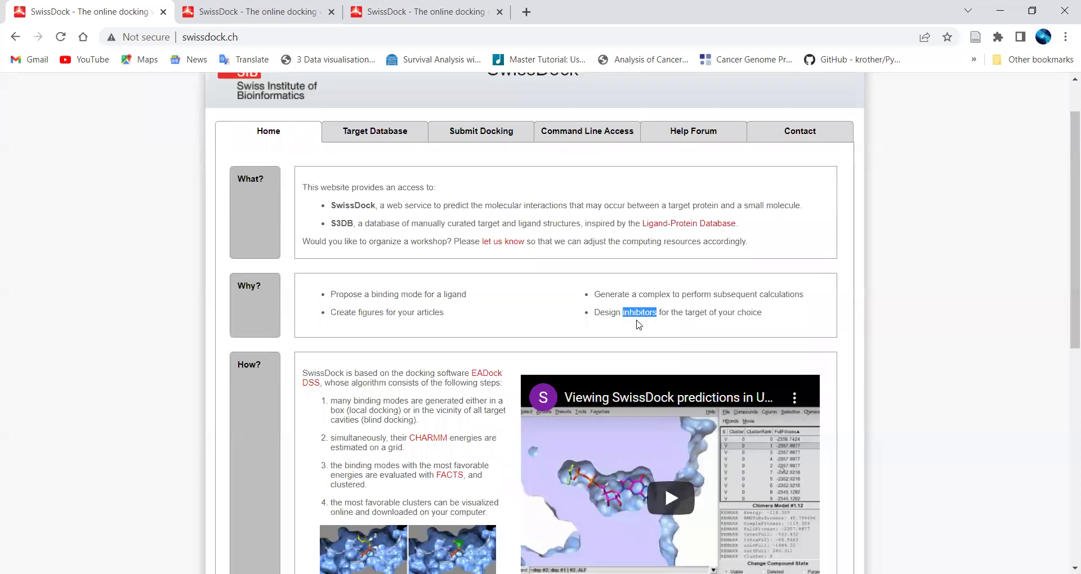
{"action": "double_click", "coordinate": [413, 313]}
Step: Open the Target Database of curated protein targets and try its search field
{"action": "left_click", "coordinate": [376, 137]}
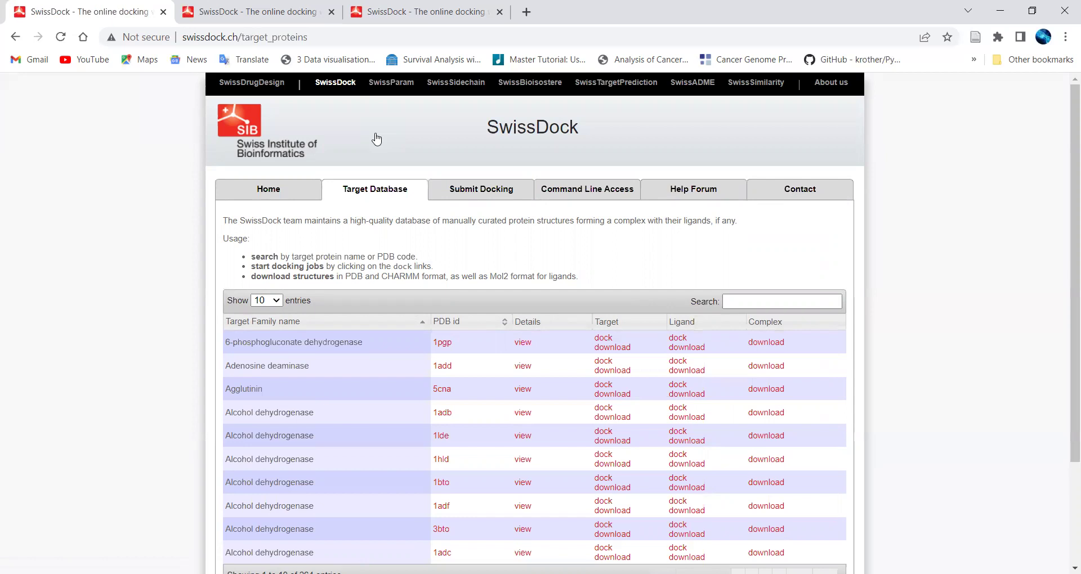
{"action": "left_click", "coordinate": [772, 300]}
{"action": "left_click", "coordinate": [717, 282]}
Step: Open the Submit Docking form, scroll through it, and focus the target search field
{"action": "left_click", "coordinate": [476, 200]}
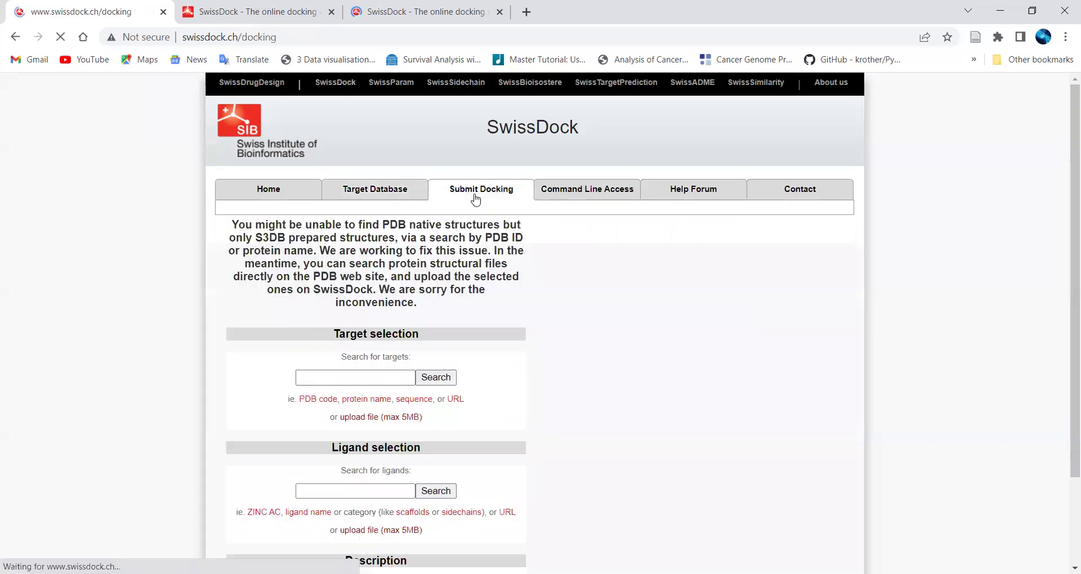
{"action": "scroll", "coordinate": [475, 199], "scroll_direction": "down", "scroll_amount": 3}
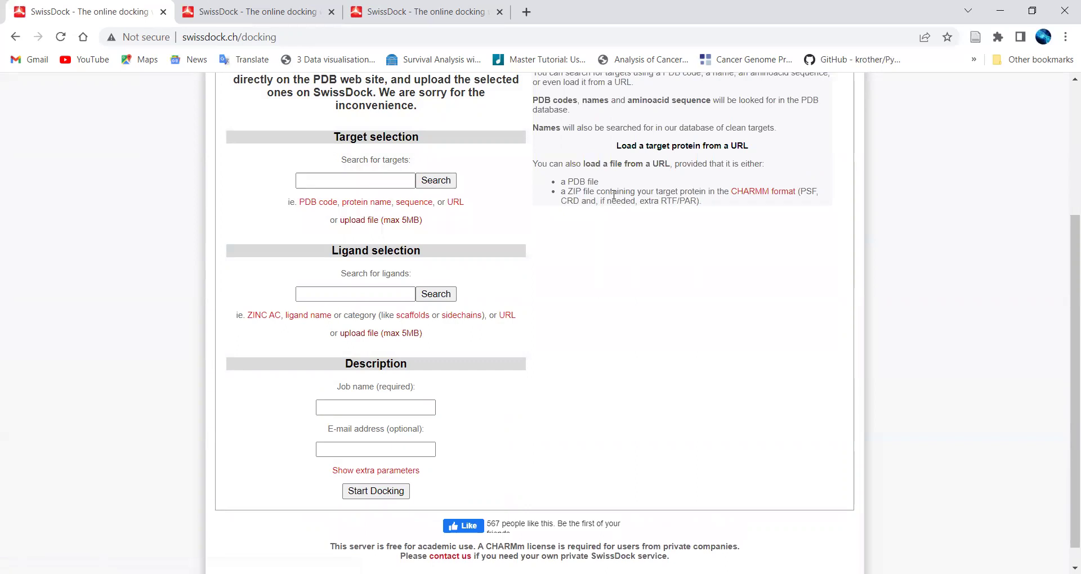
{"action": "left_click_drag", "start_coordinate": [1067, 257], "coordinate": [1066, 153]}
{"action": "scroll", "coordinate": [1066, 153], "scroll_direction": "up", "scroll_amount": 1}
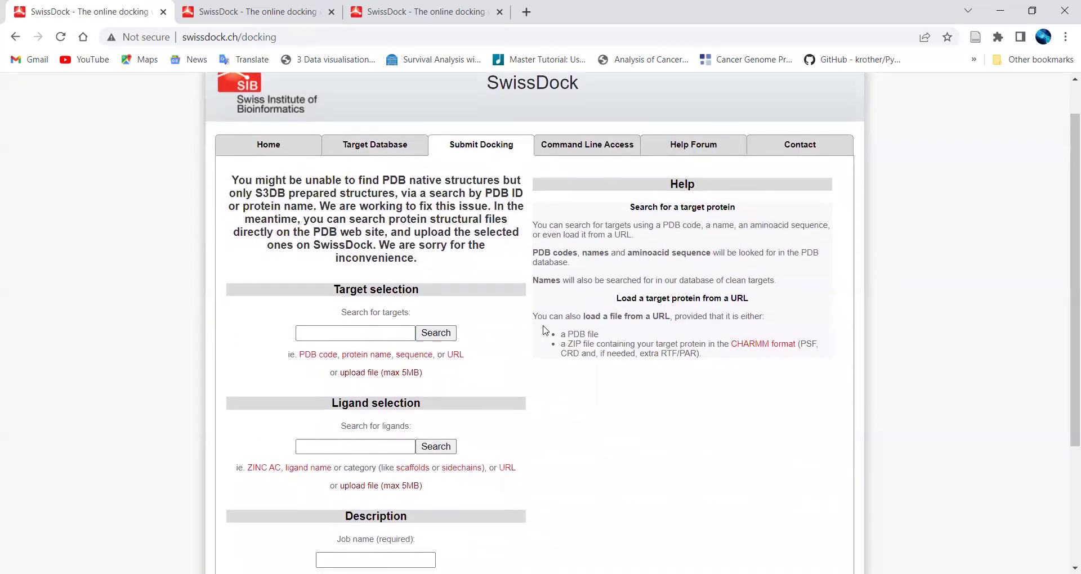
{"action": "left_click", "coordinate": [352, 331]}
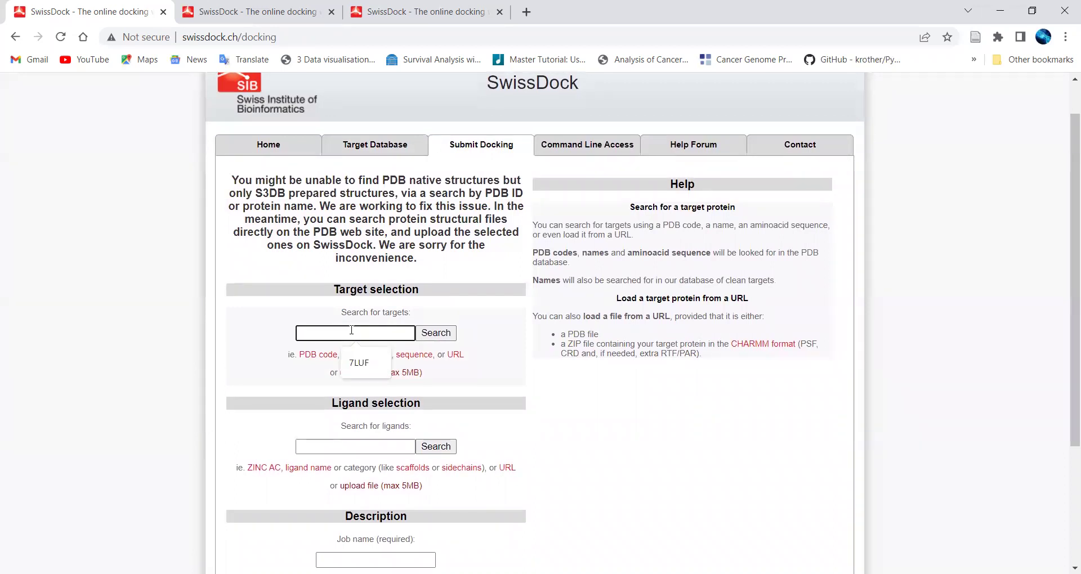
{"action": "left_click", "coordinate": [304, 372]}
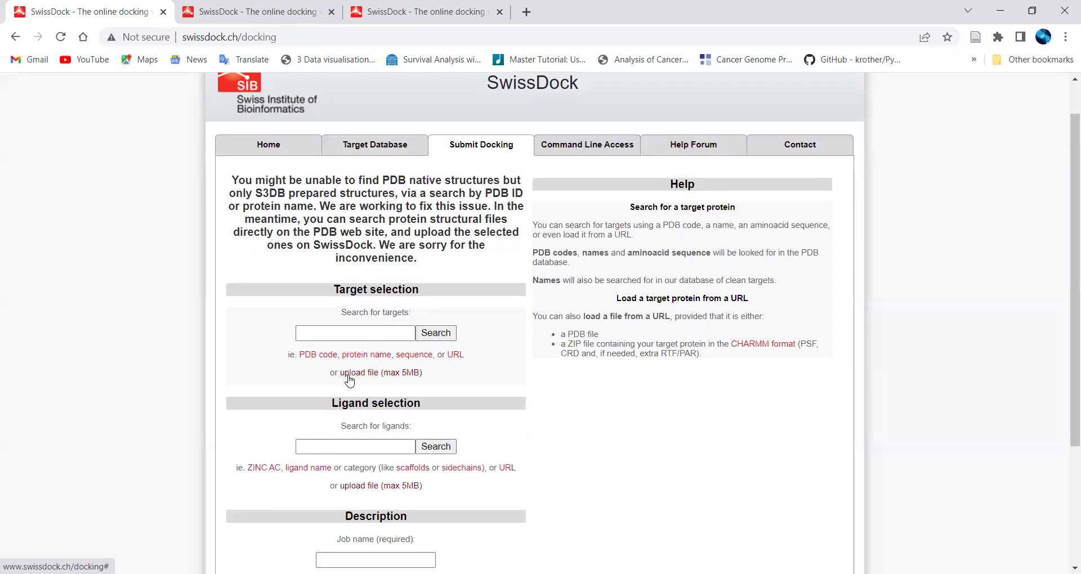
Step: Upload 1b6m.pdb from Downloads as the target structure file
{"action": "left_click", "coordinate": [350, 376]}
{"action": "left_click", "coordinate": [317, 377]}
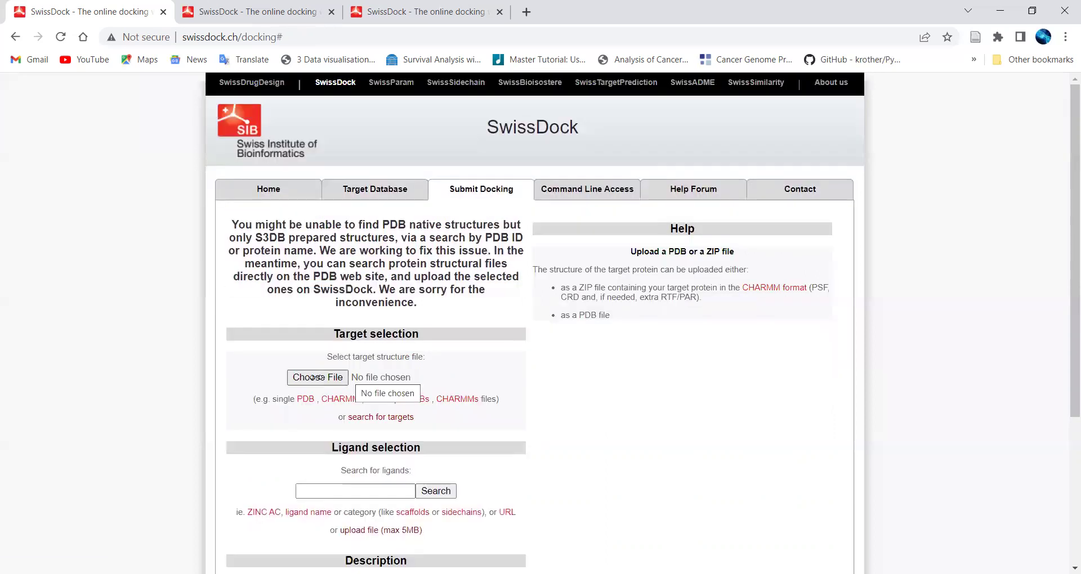
{"action": "left_click", "coordinate": [503, 246]}
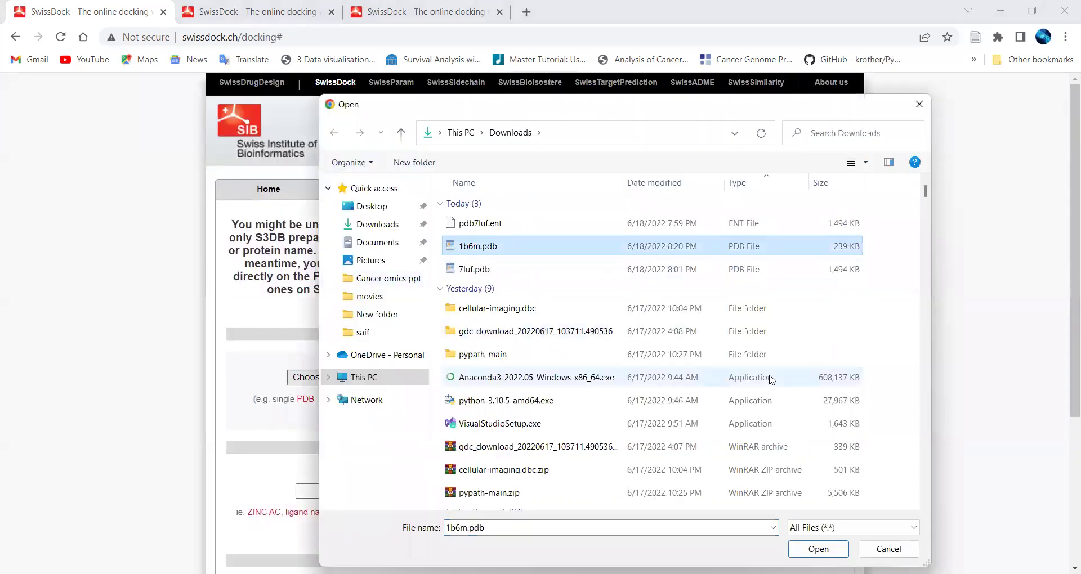
{"action": "left_click", "coordinate": [800, 552]}
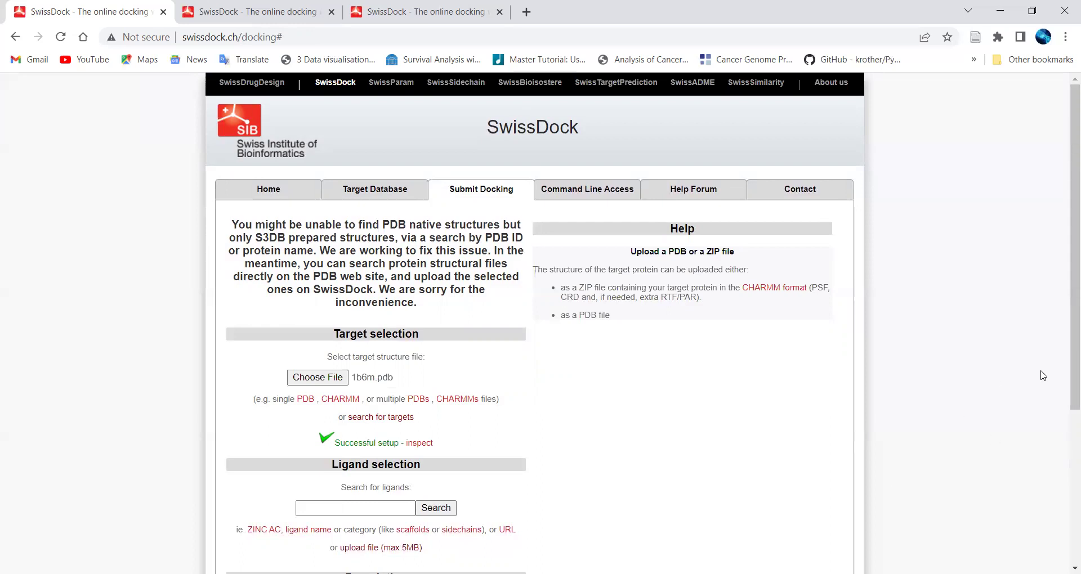
Step: Search ligands for Penciclovir, select ZINC hit 1899, and dock that one ligand
{"action": "left_click_drag", "start_coordinate": [1066, 381], "coordinate": [1066, 445]}
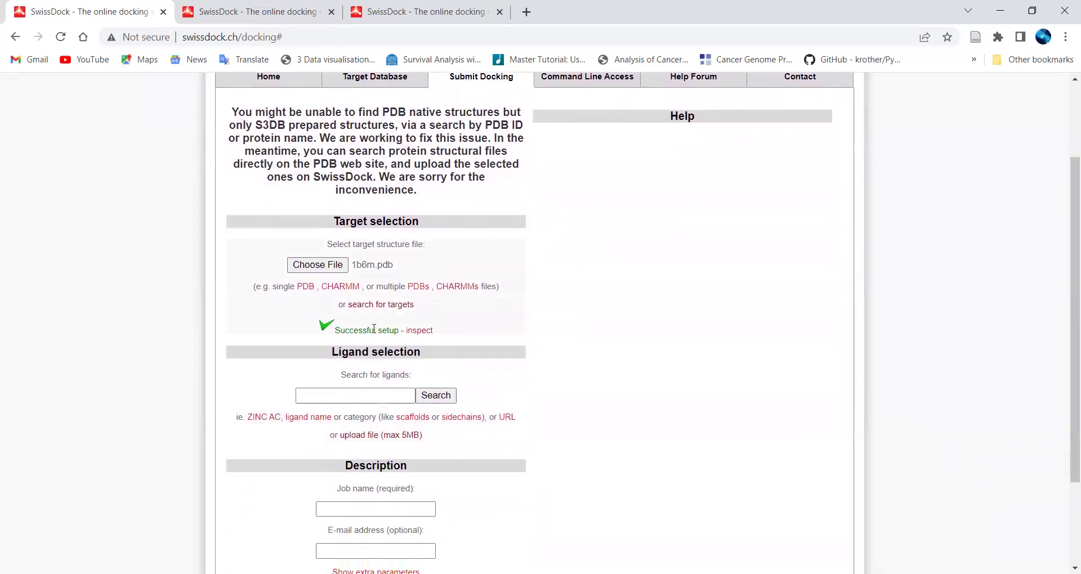
{"action": "left_click", "coordinate": [338, 394]}
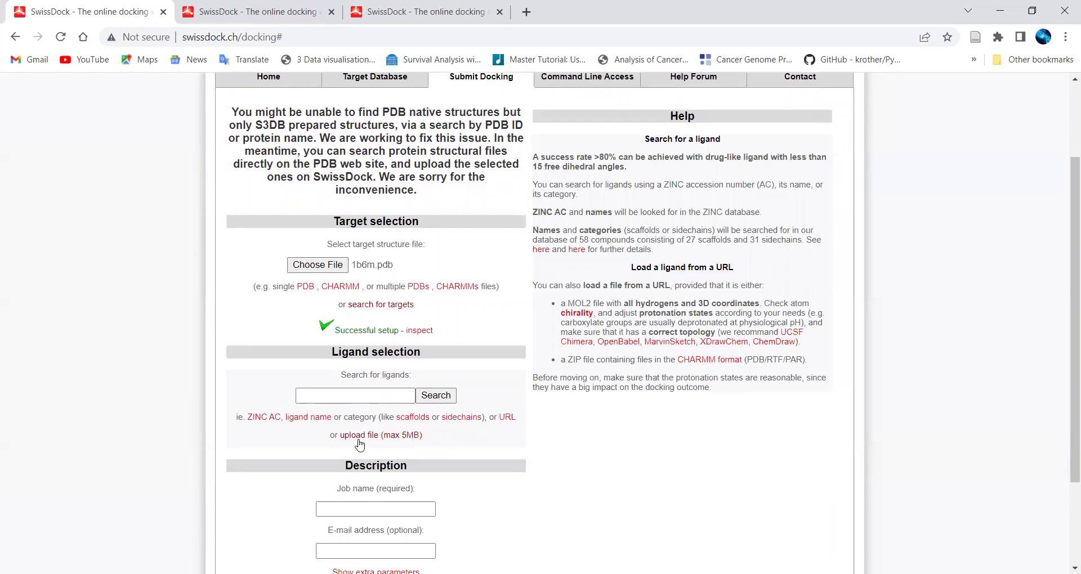
{"action": "left_click", "coordinate": [379, 396]}
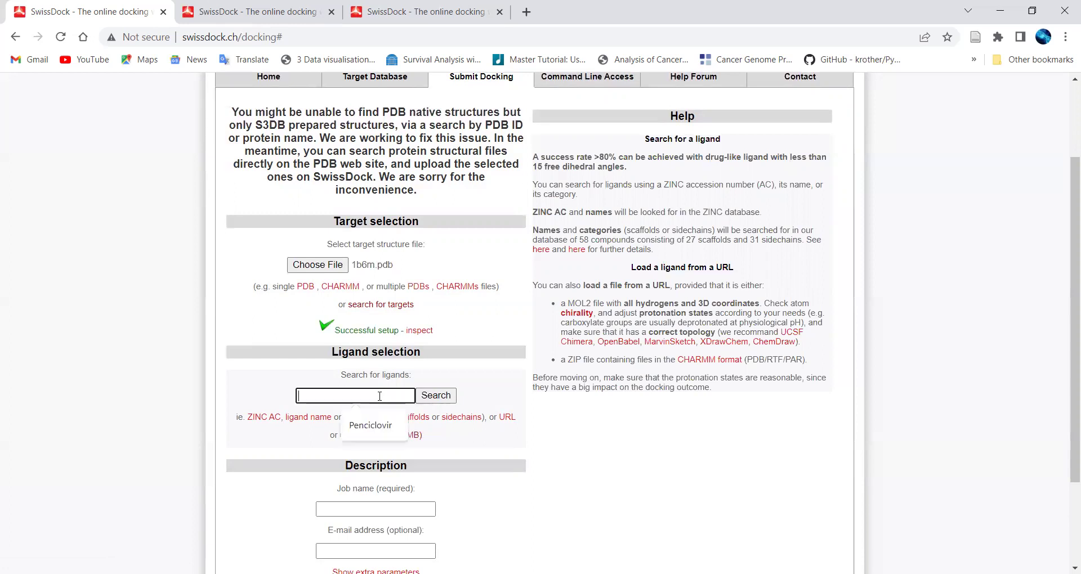
{"action": "left_click", "coordinate": [374, 431]}
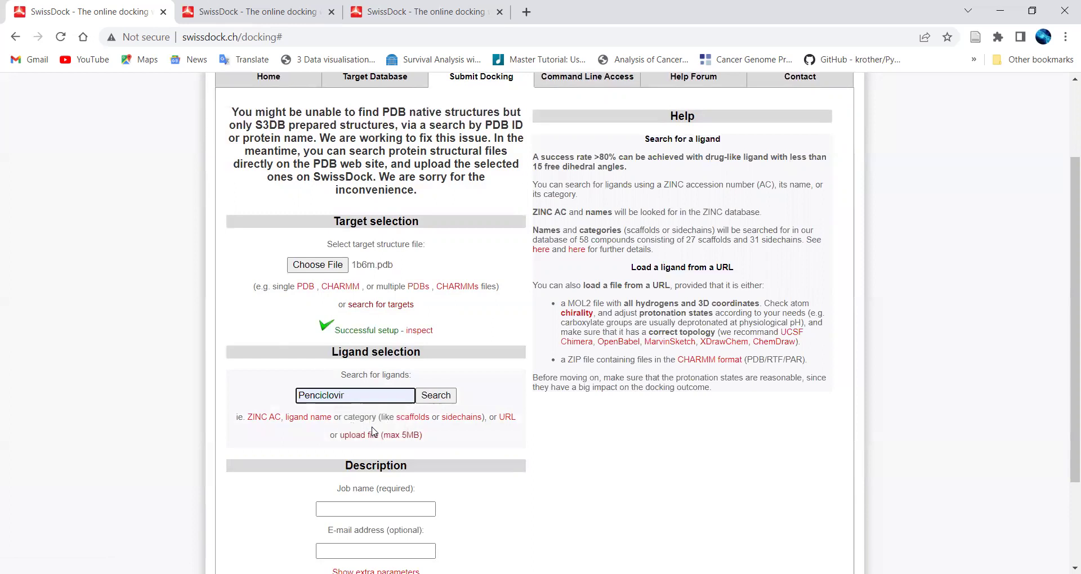
{"action": "left_click", "coordinate": [436, 397]}
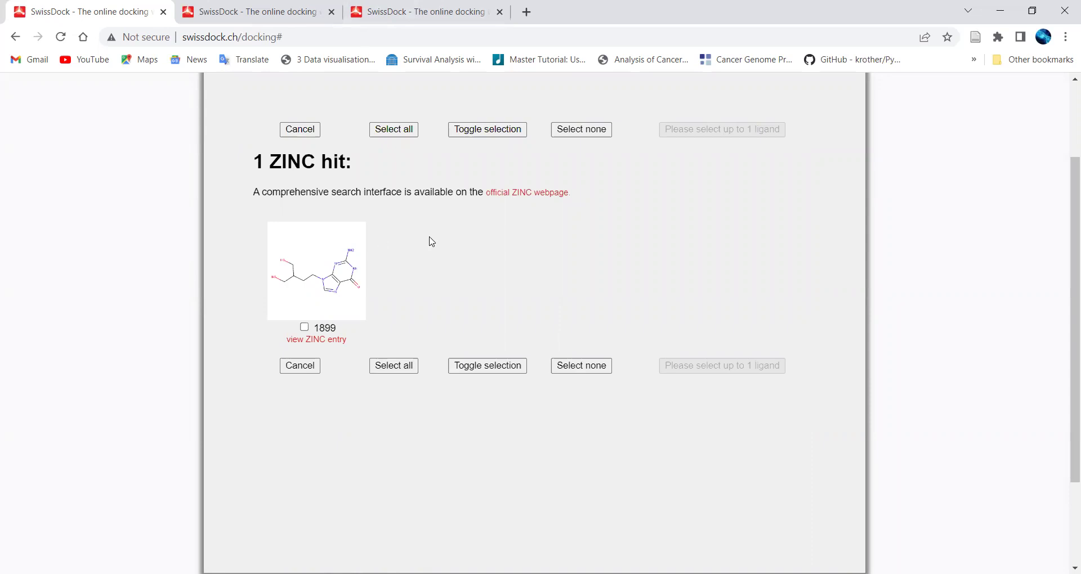
{"action": "left_click", "coordinate": [304, 327]}
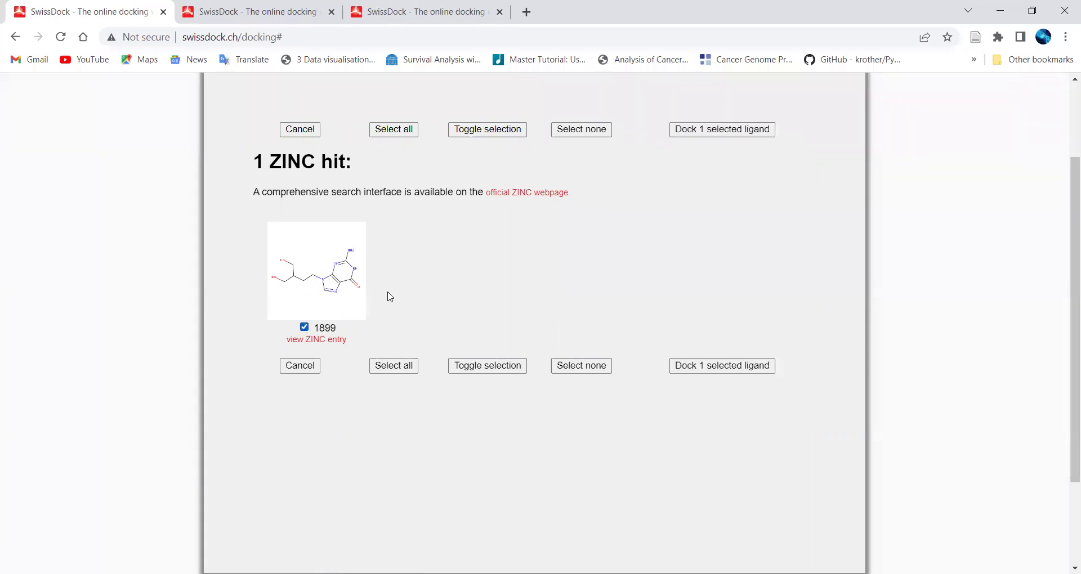
{"action": "left_click", "coordinate": [728, 373]}
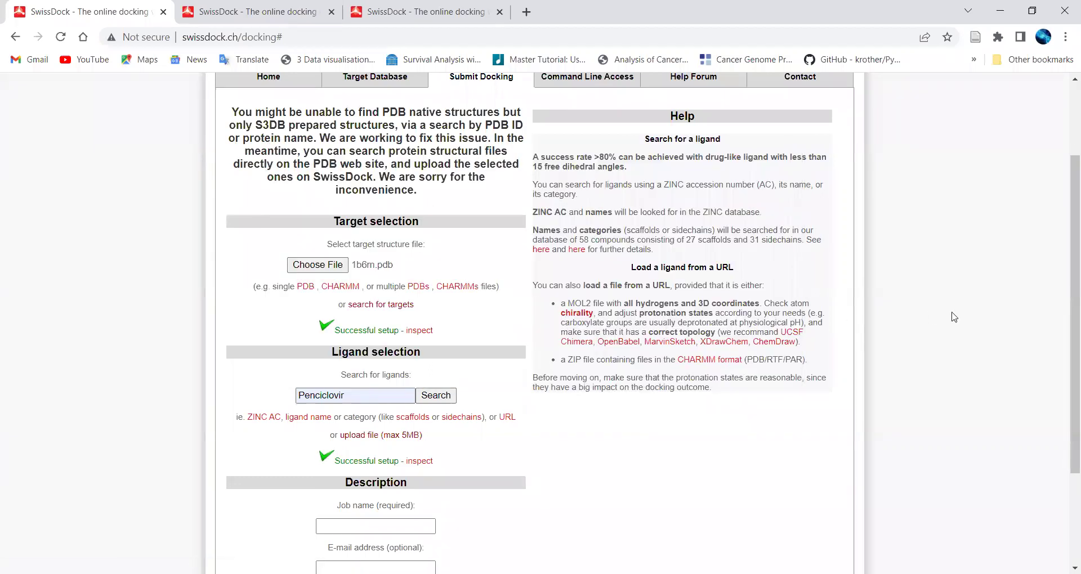
Step: Enter 'Docking' as the job name and reveal the extra docking parameters
{"action": "left_click_drag", "start_coordinate": [1066, 291], "coordinate": [1066, 396]}
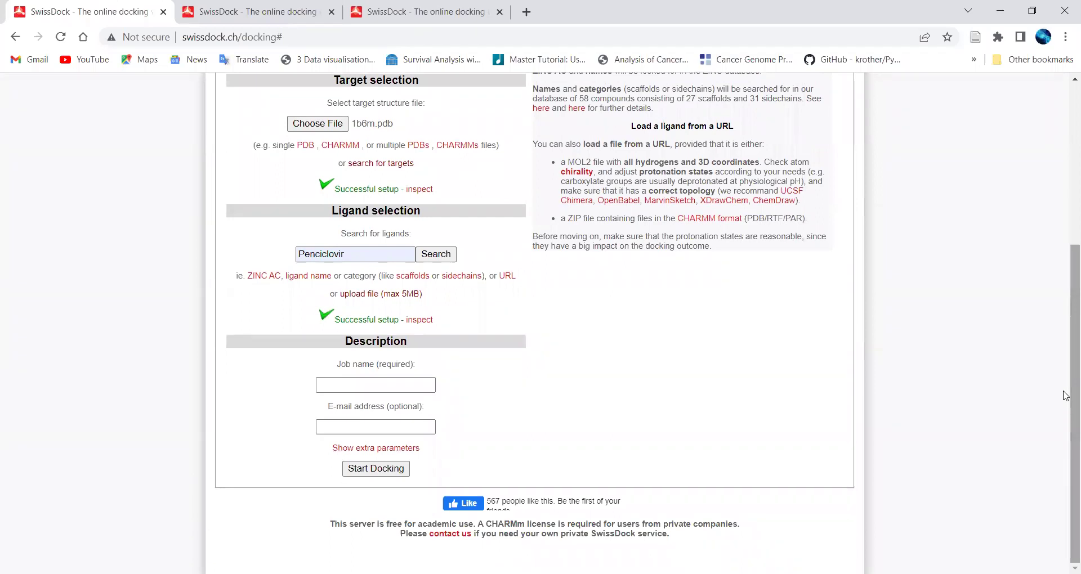
{"action": "left_click", "coordinate": [411, 385]}
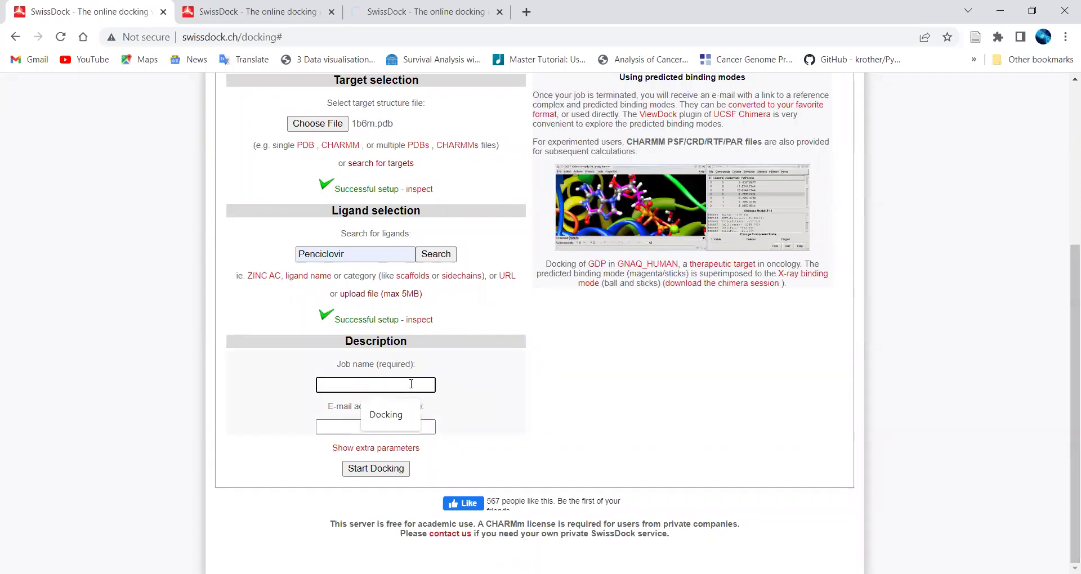
{"action": "left_click", "coordinate": [391, 416]}
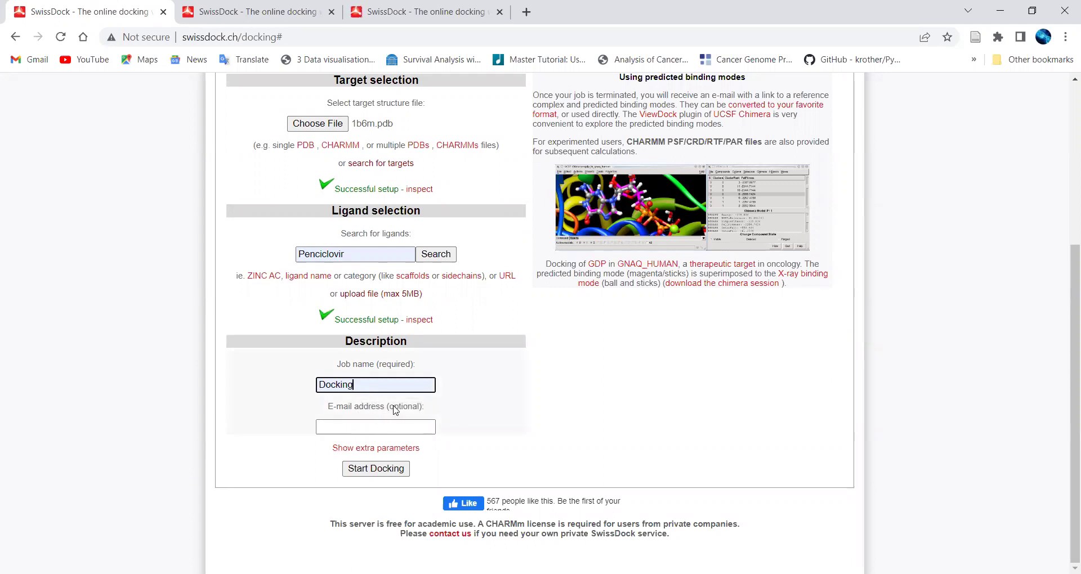
{"action": "left_click", "coordinate": [379, 447]}
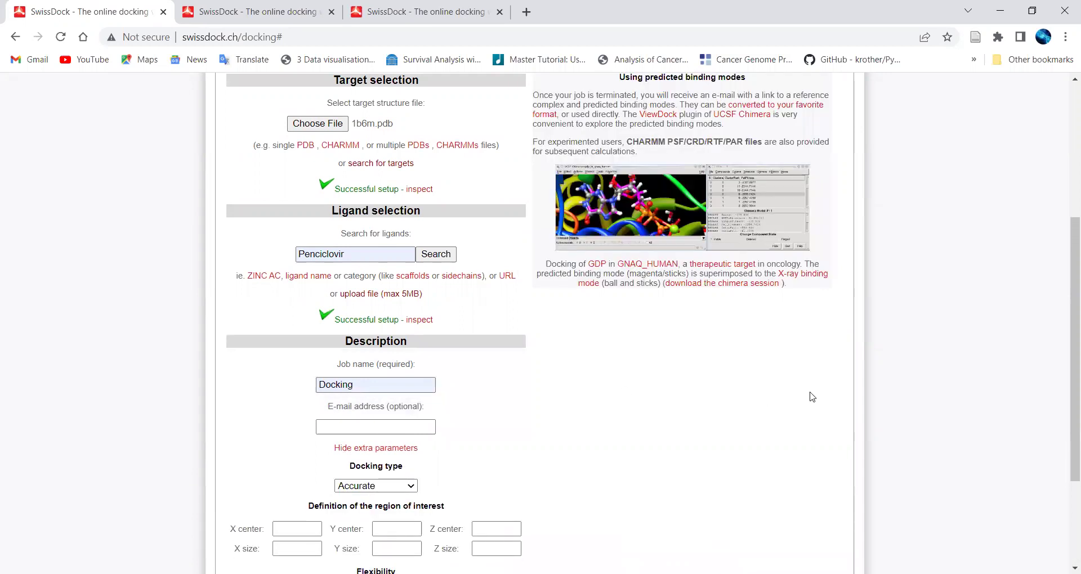
{"action": "left_click_drag", "start_coordinate": [1074, 297], "coordinate": [1066, 371]}
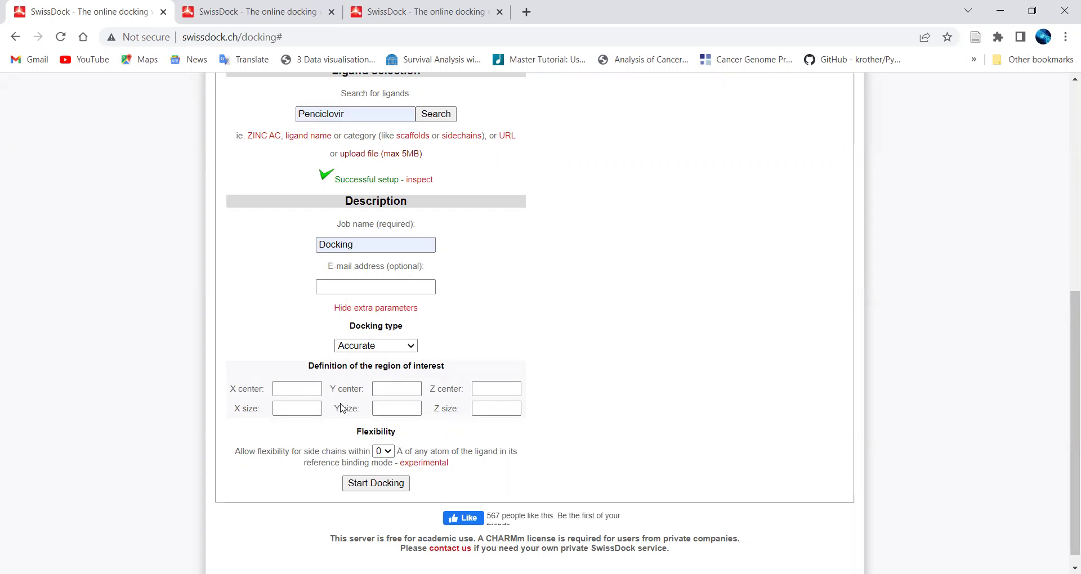
Step: Keep side-chain flexibility at 0 and Accurate docking type, then start docking
{"action": "left_click", "coordinate": [389, 452]}
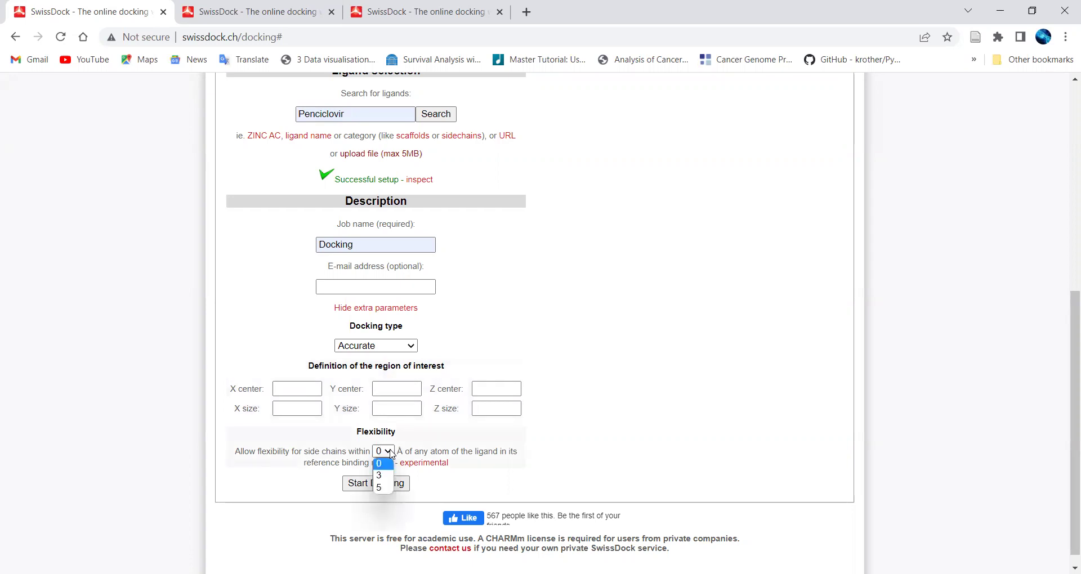
{"action": "left_click", "coordinate": [294, 455]}
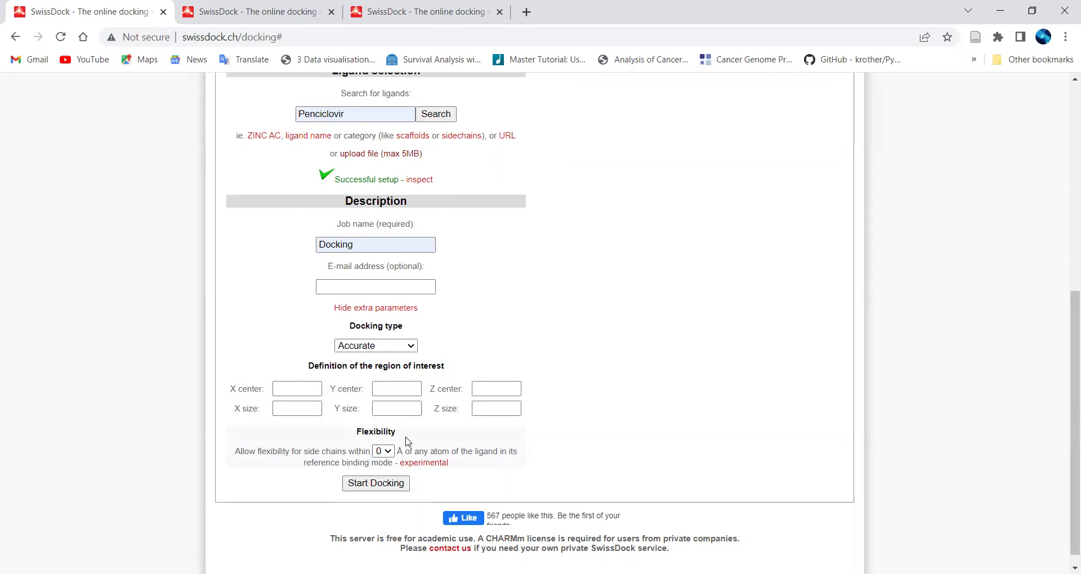
{"action": "left_click", "coordinate": [403, 346]}
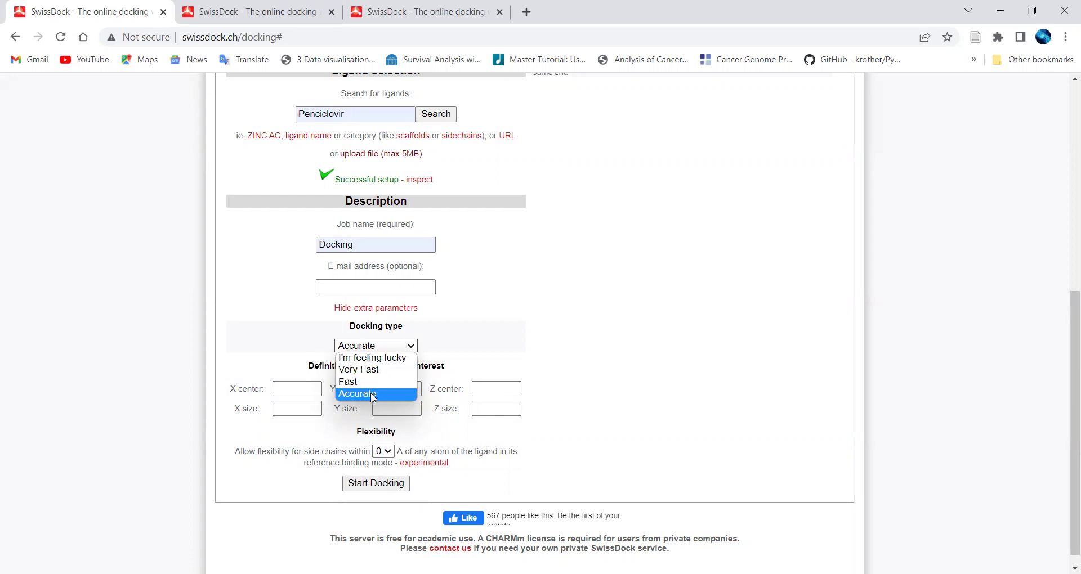
{"action": "left_click", "coordinate": [372, 395]}
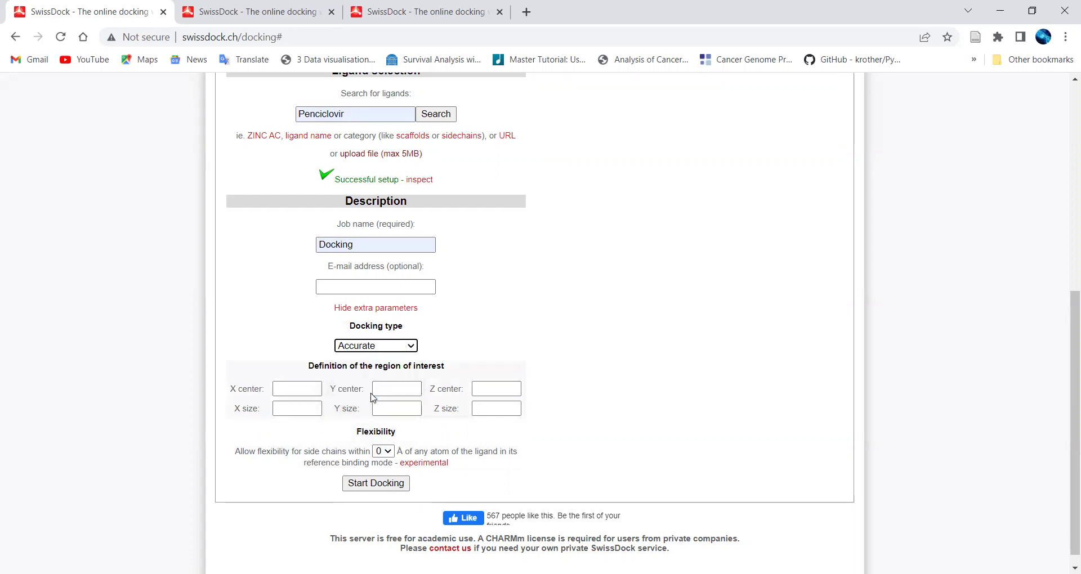
{"action": "left_click", "coordinate": [378, 484]}
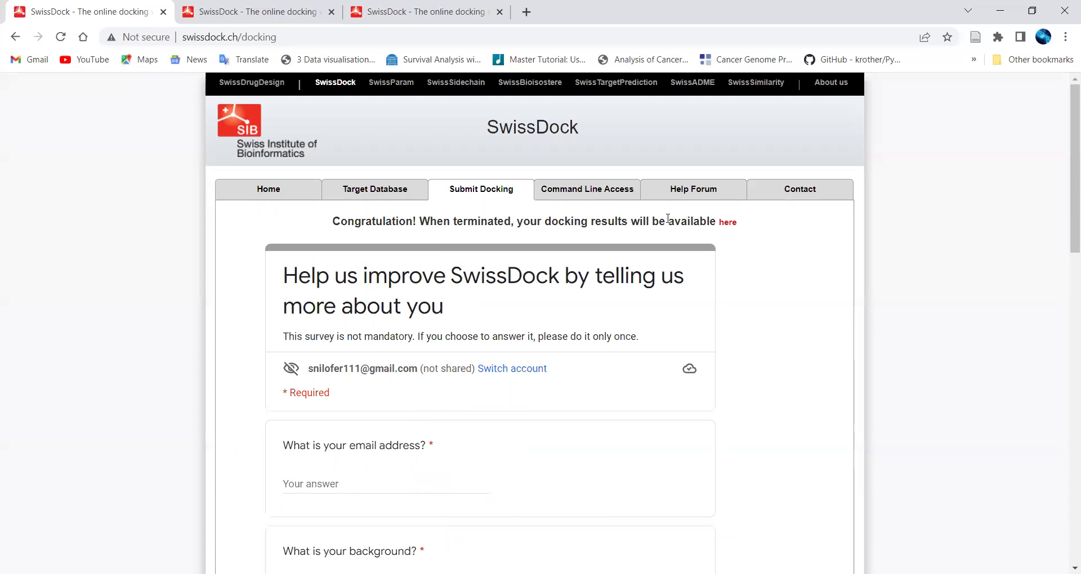
Step: Follow the confirmation page's 'here' link to the job's results page
{"action": "left_click", "coordinate": [733, 225]}
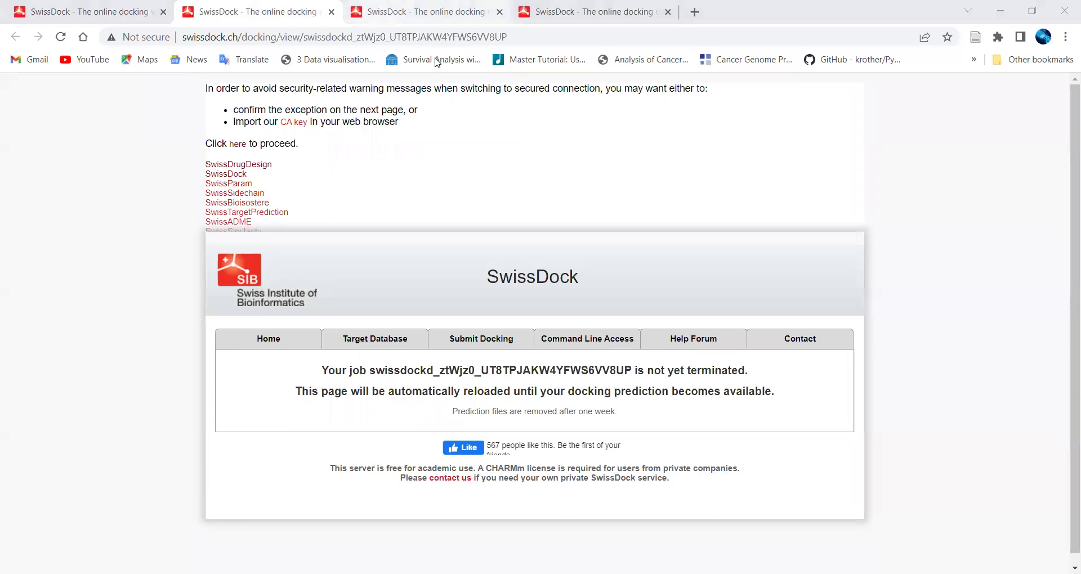
Step: Switch to the fourth browser tab showing the second docking job's status page
{"action": "key", "text": "ctrl+Tab"}
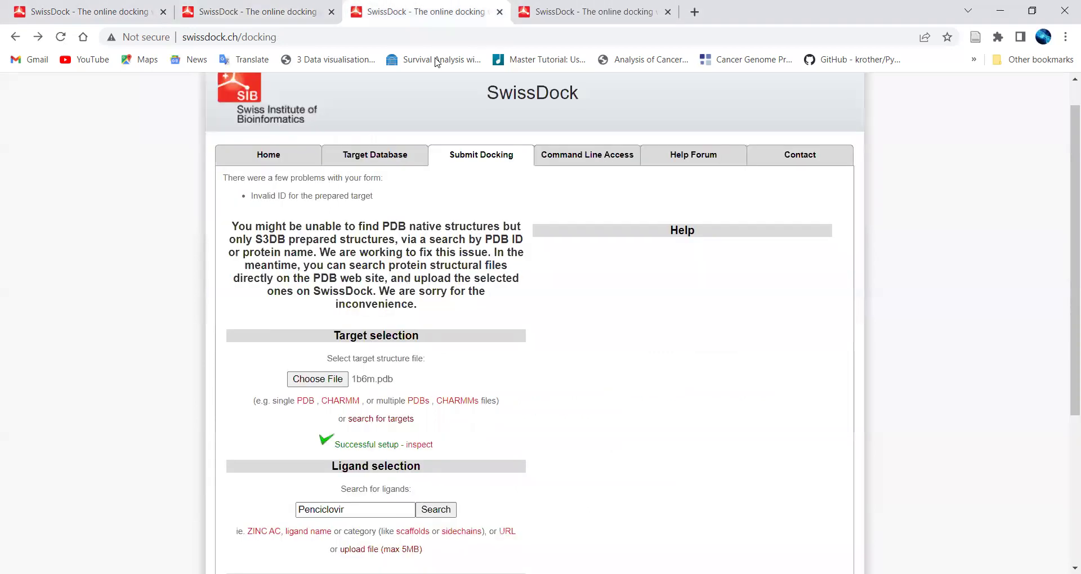
{"action": "left_click", "coordinate": [586, 12]}
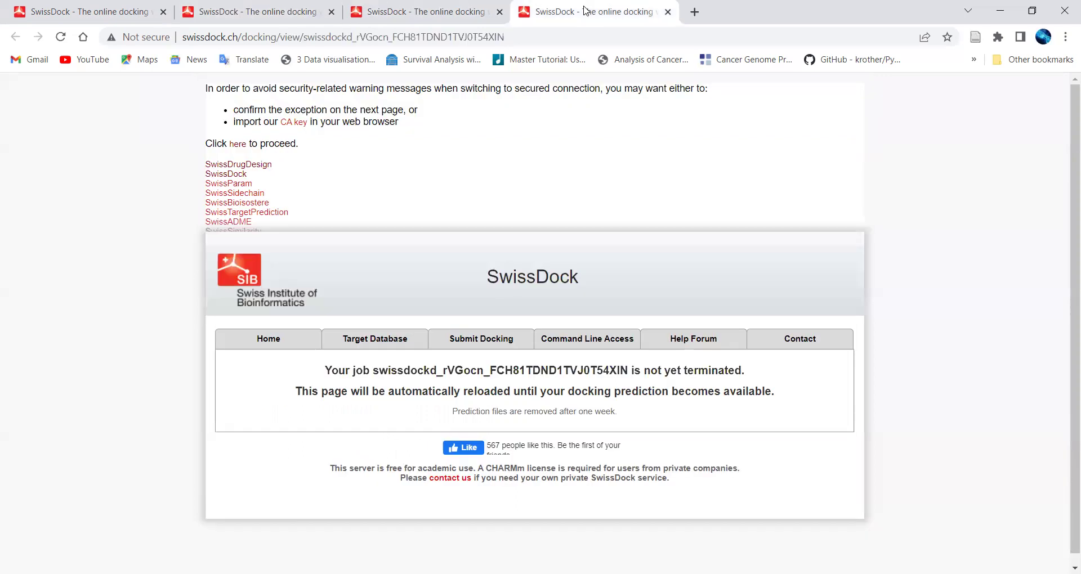